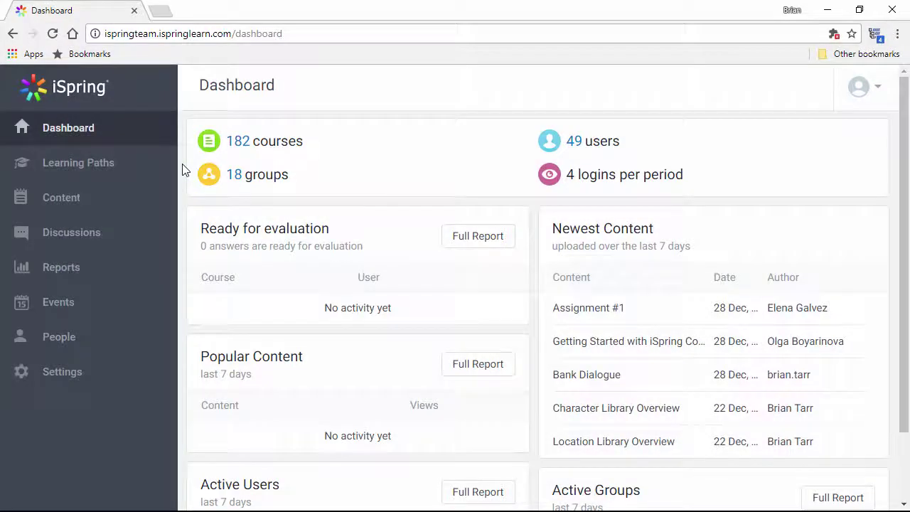
Create a new learning path titled "5 Learning Path Tips" and open it for management
left_click(142, 170)
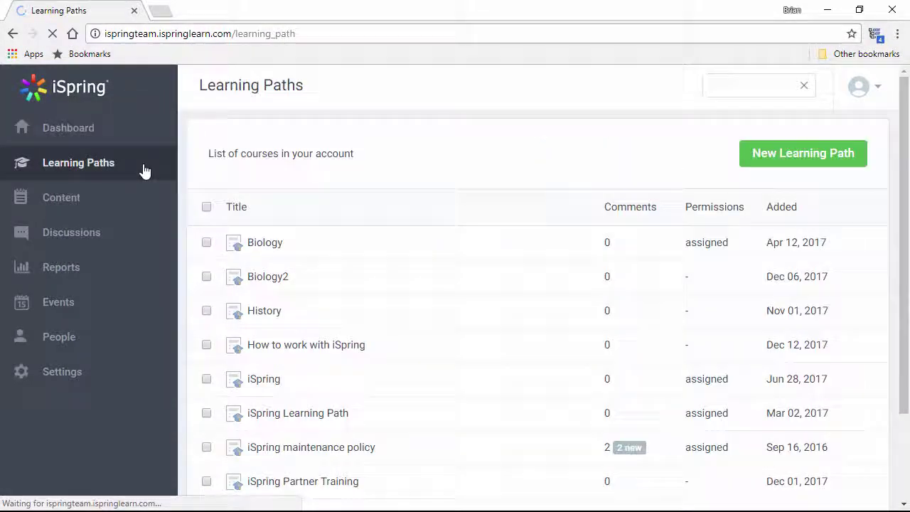
left_click(822, 164)
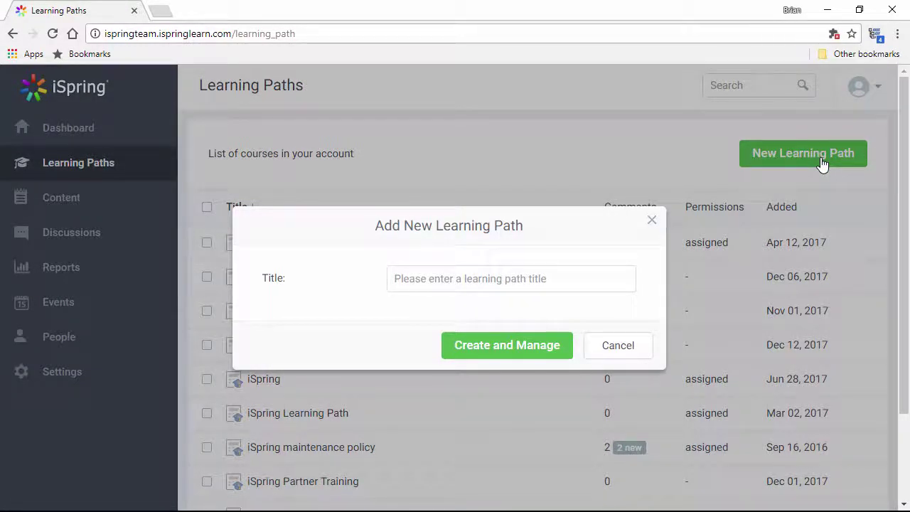
left_click(471, 273)
type("5 Learning Path Tips")
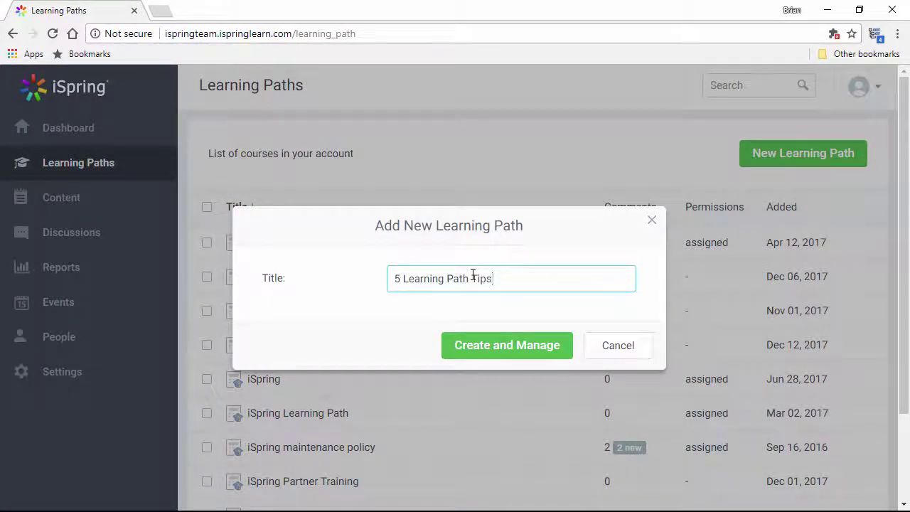
left_click(503, 345)
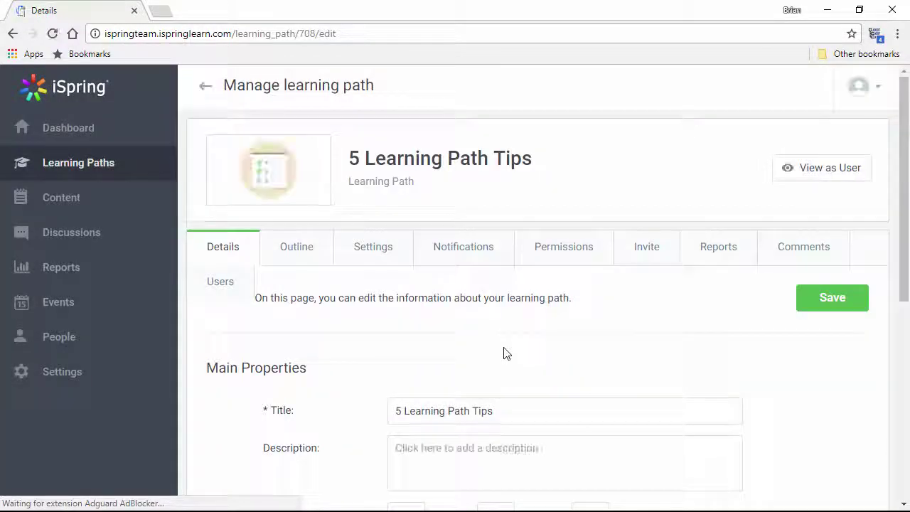
In the learning path's settings, set the chapter completion order to Sequential
left_click(372, 259)
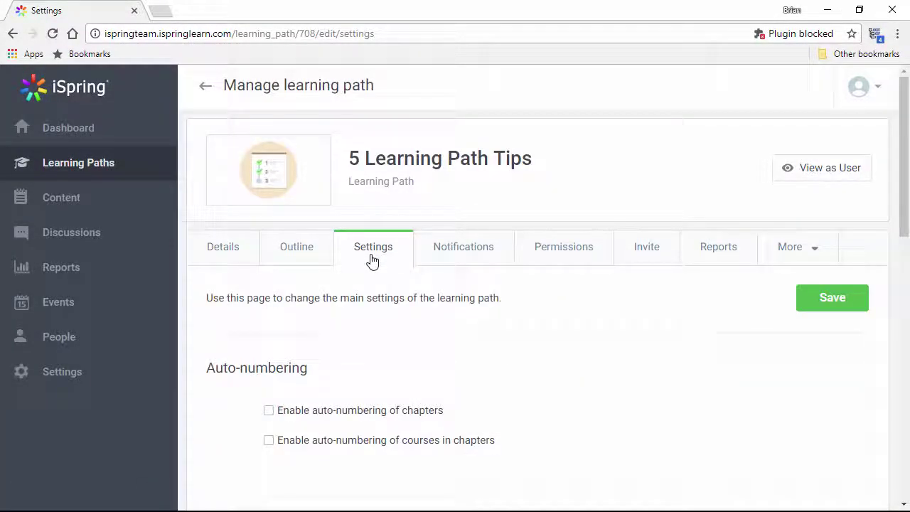
scroll(579, 346, "down", 4)
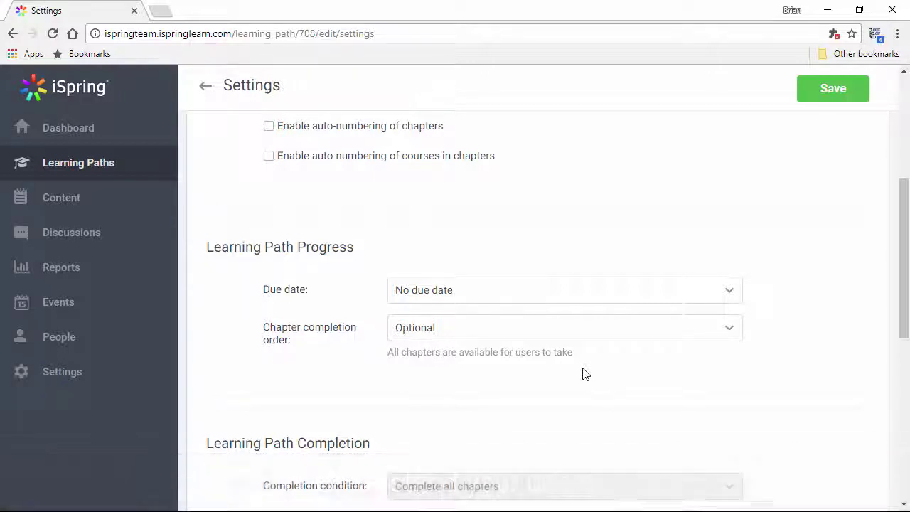
left_click(545, 326)
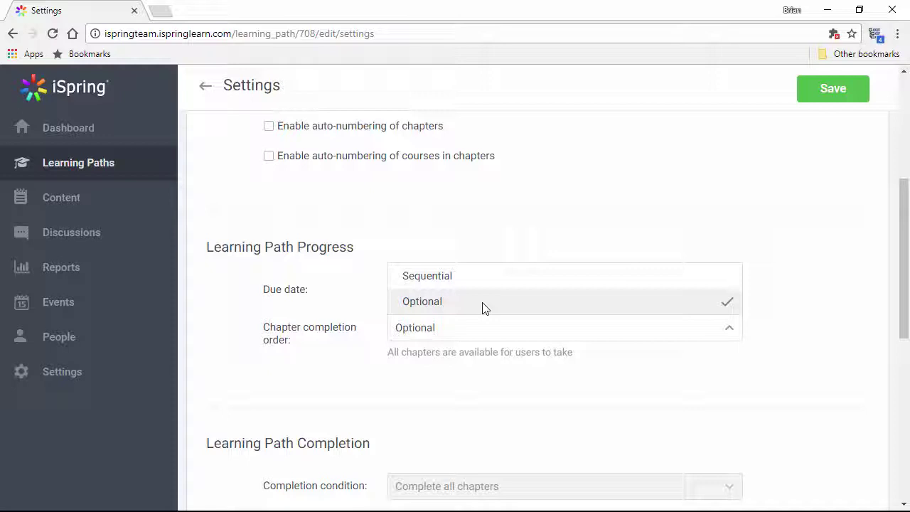
left_click(493, 286)
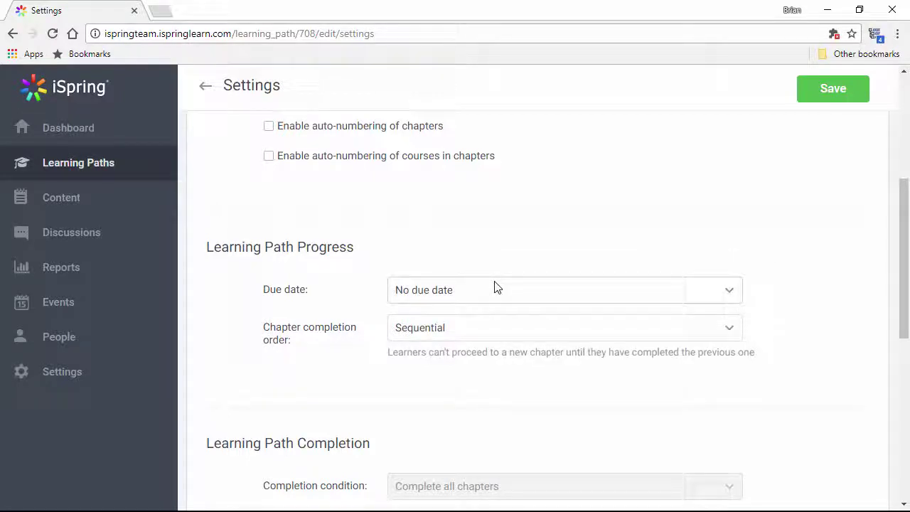
scroll(496, 287, "down", 6)
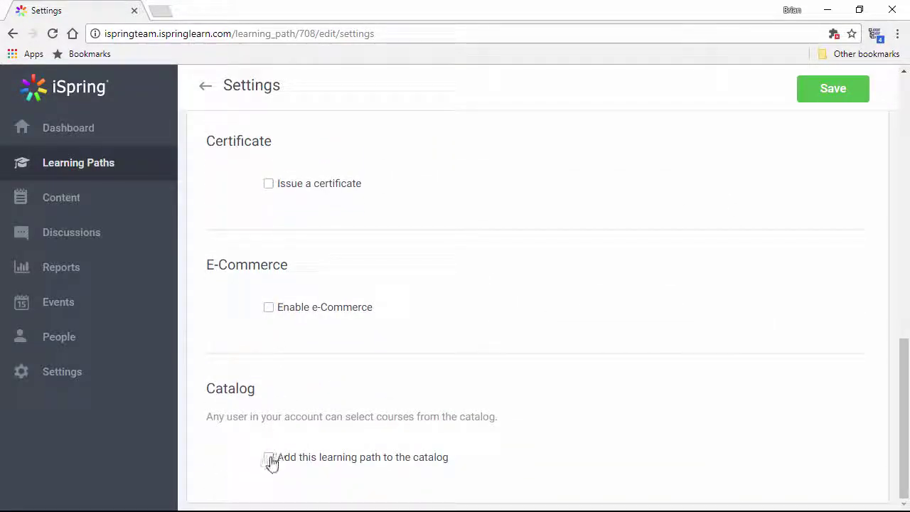
left_click(269, 459)
scroll(271, 462, "down", 1)
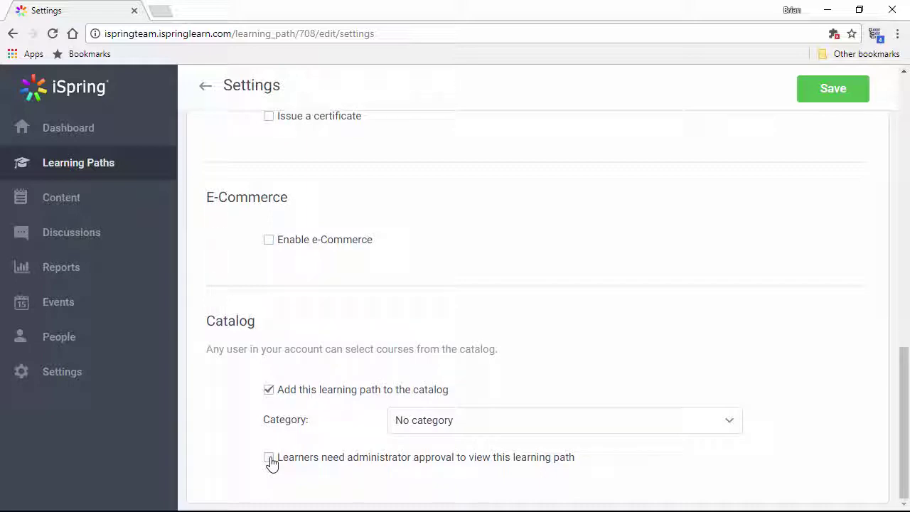
scroll(271, 462, "up", 1)
left_click(269, 461)
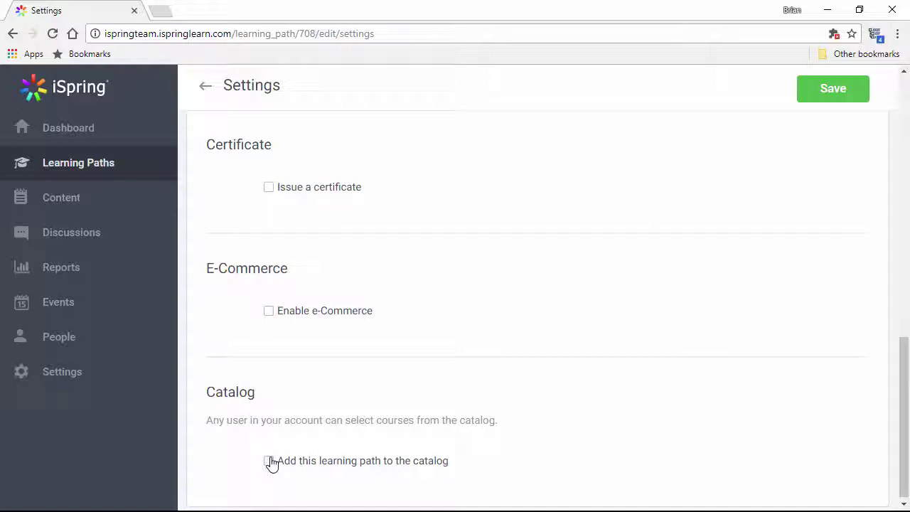
Set the learning path's due date option to "Due dates for each chapter"
scroll(370, 451, "up", 6)
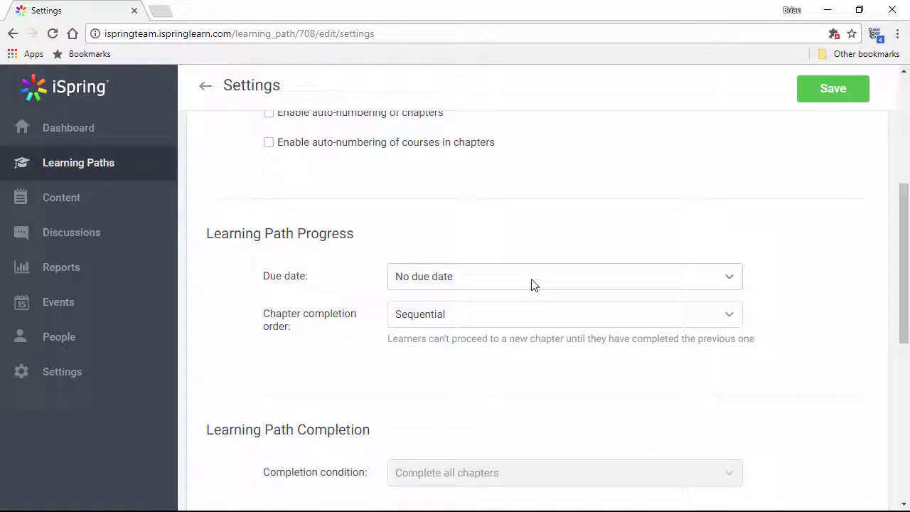
left_click(535, 284)
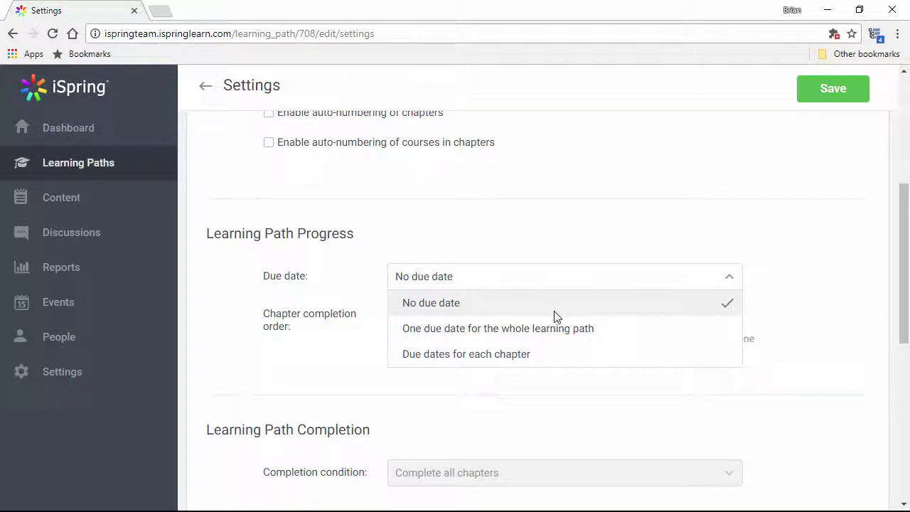
left_click(567, 361)
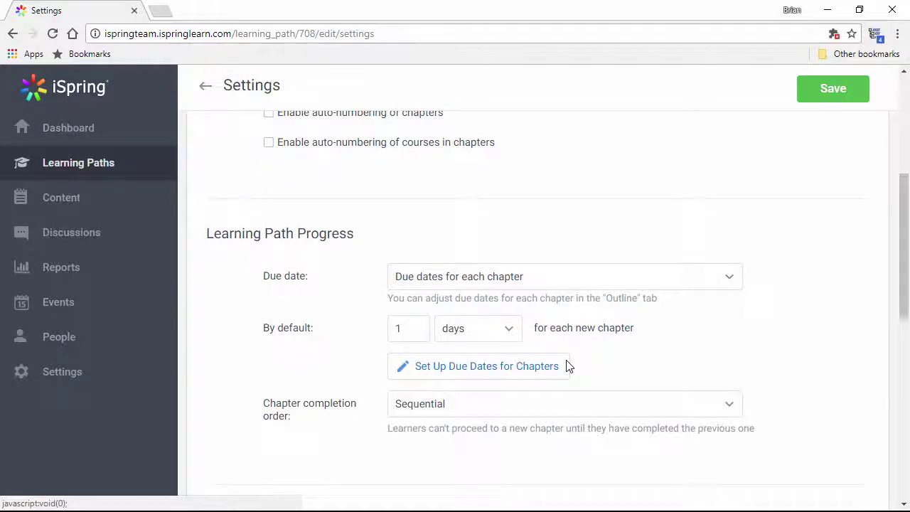
Add two chapters named "Audio Courses" and "Video Courses" to the learning path's outline
scroll(565, 366, "up", 5)
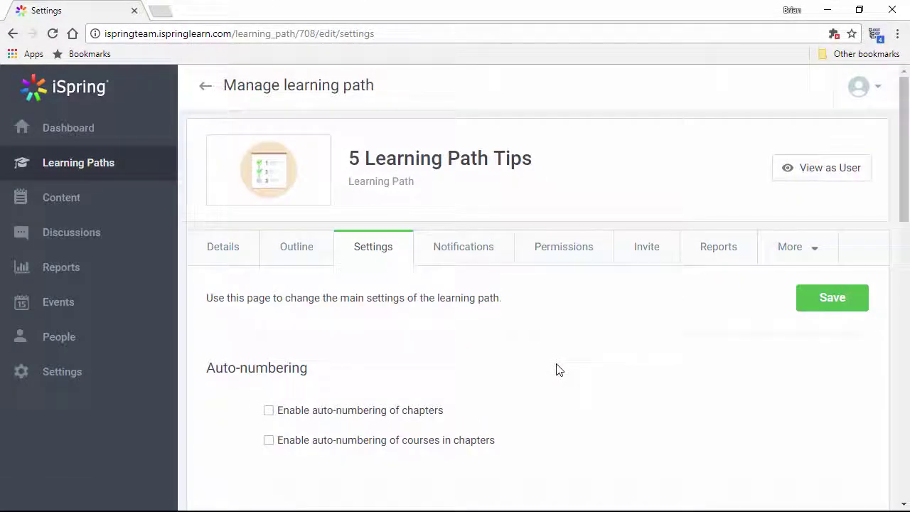
left_click(301, 263)
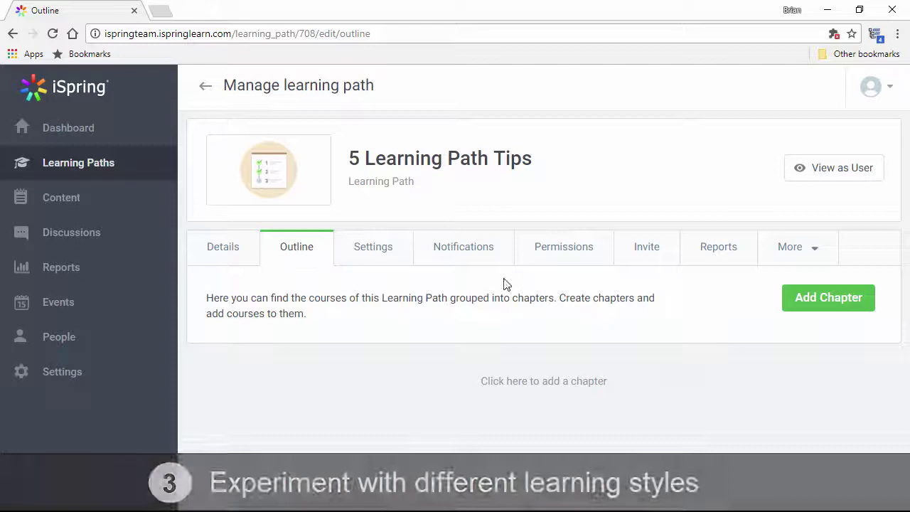
left_click(832, 301)
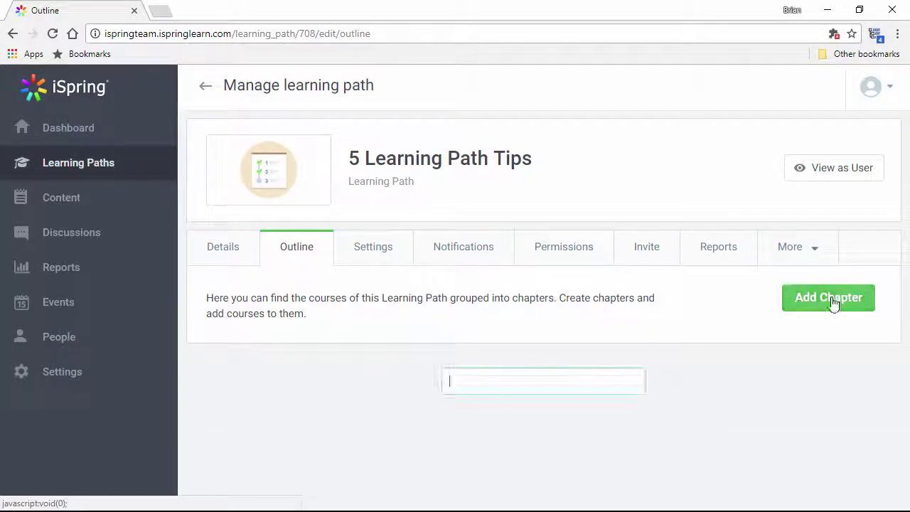
type("Audio Courses")
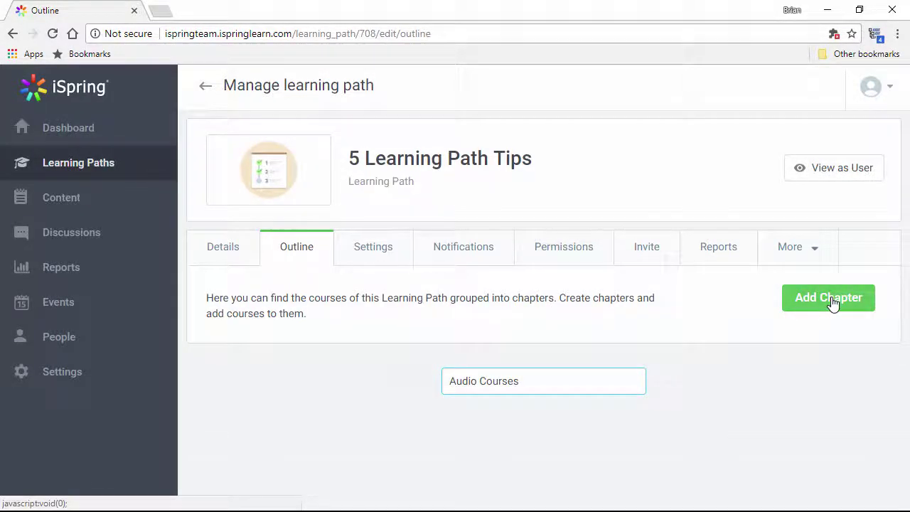
key("Return")
left_click(542, 501)
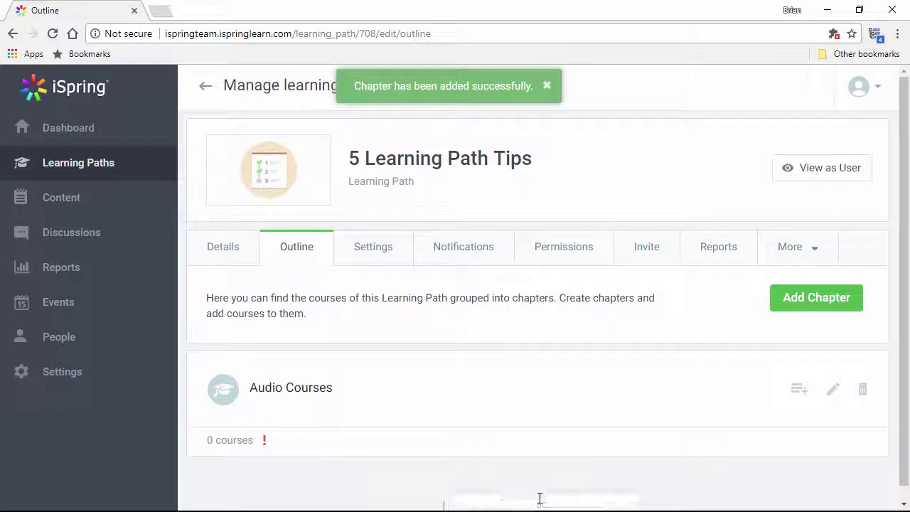
type("Video Courses")
key("Return")
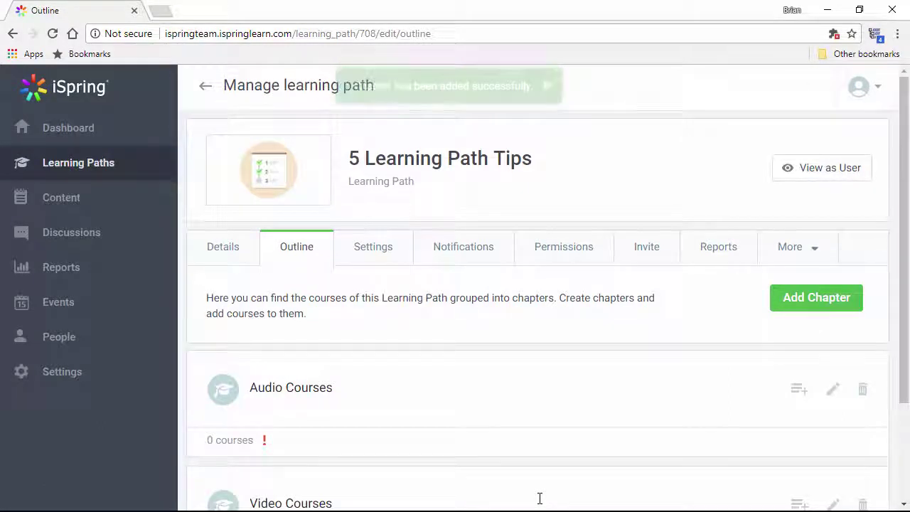
Add Character Library Overview, iSpring Flip Overview and Location Library Overview from the Audio folder to the Audio Courses chapter
scroll(541, 503, "down", 1)
scroll(541, 503, "down", 3)
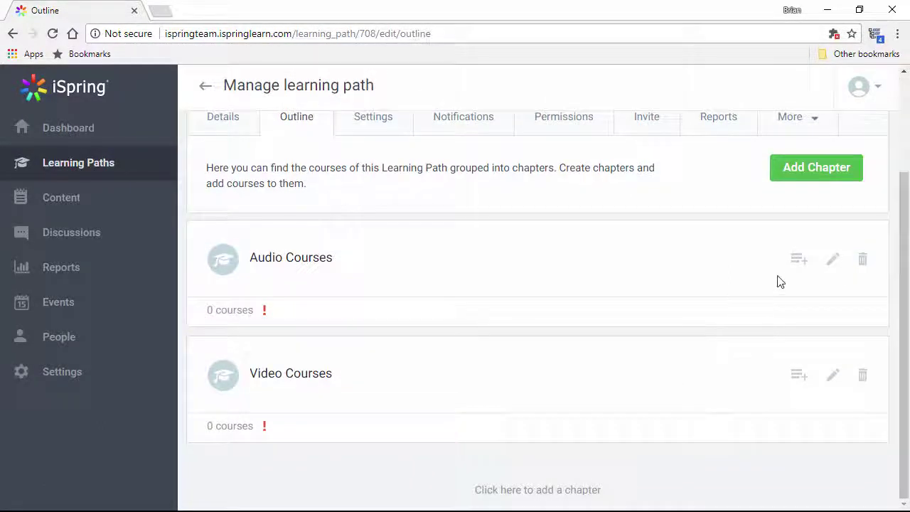
left_click(800, 262)
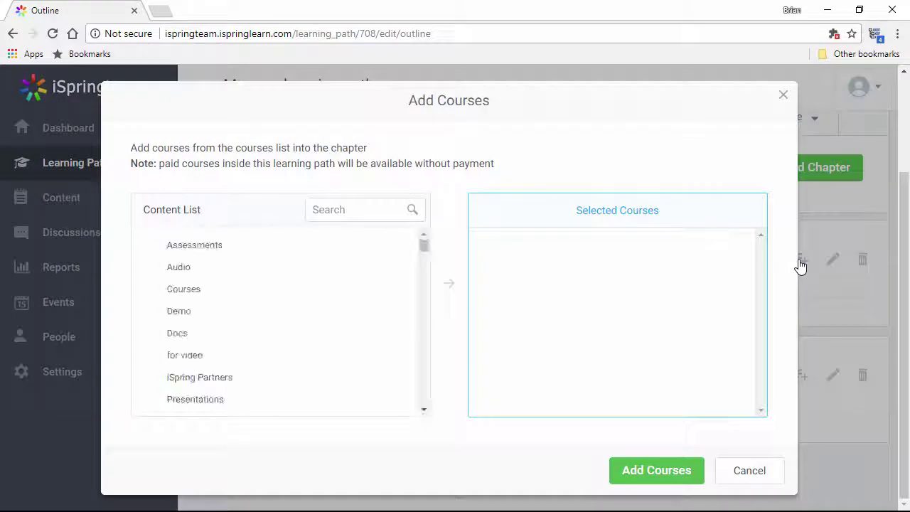
left_click(191, 272)
left_click(257, 249)
left_click(258, 265)
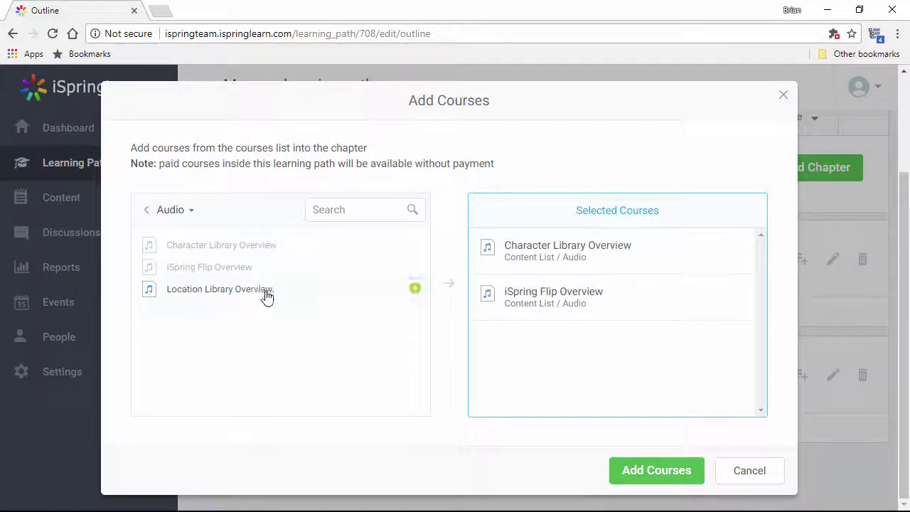
left_click(266, 291)
left_click(638, 471)
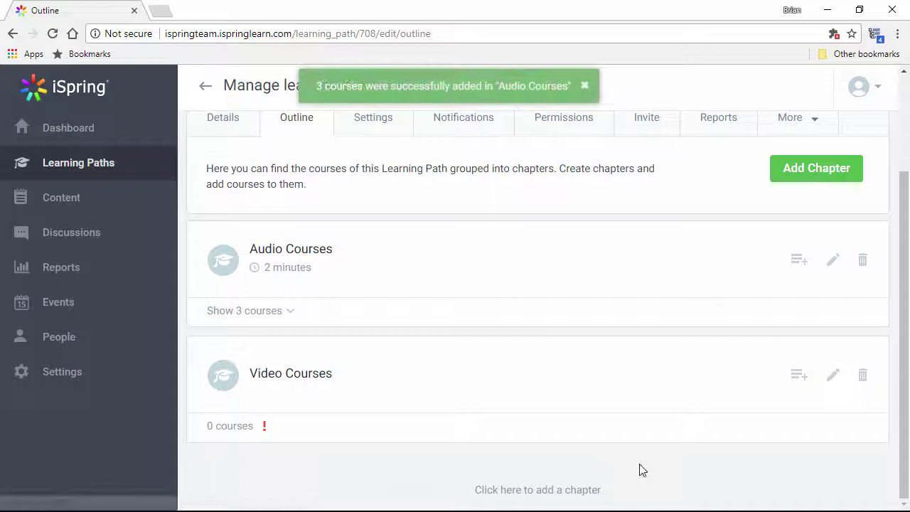
Add the motivational short video, iSpring Presenter 7 Demo and iSpring Learn LMS Overview from the Videos folder to the Video Courses chapter
left_click(797, 379)
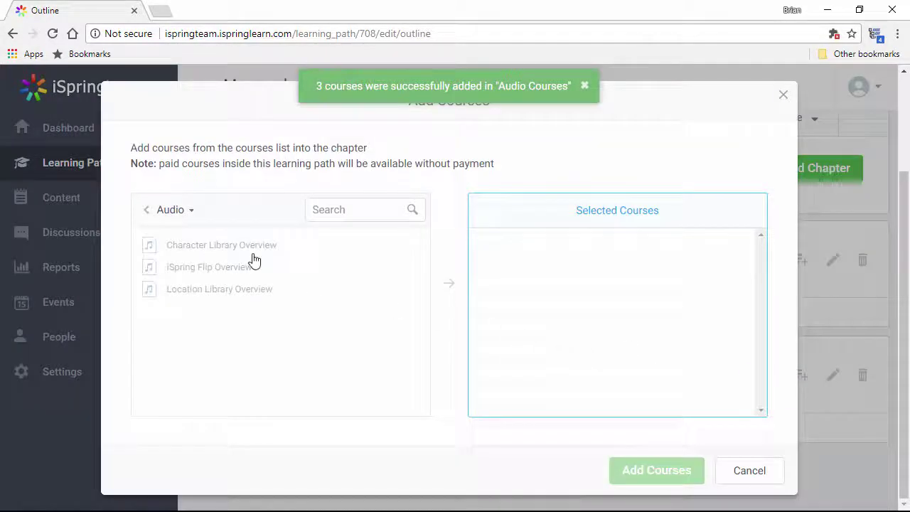
left_click(147, 214)
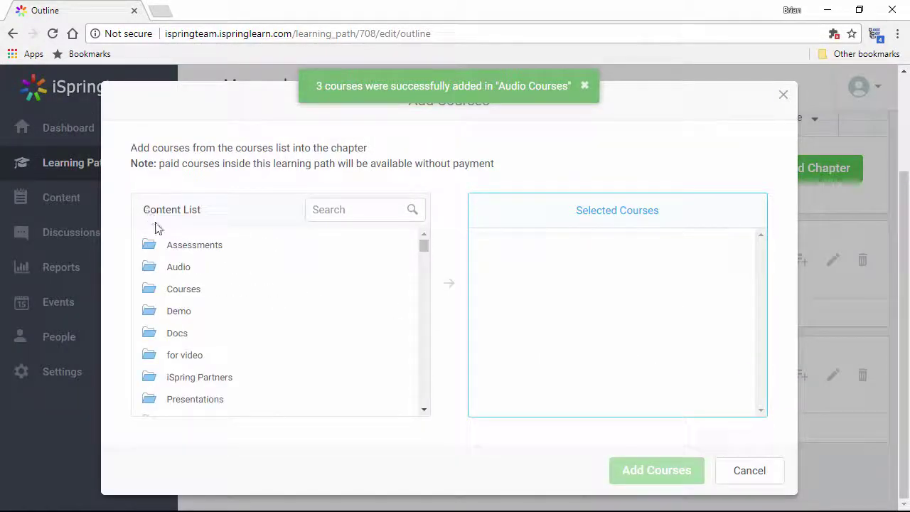
scroll(220, 305, "down", 2)
double_click(191, 348)
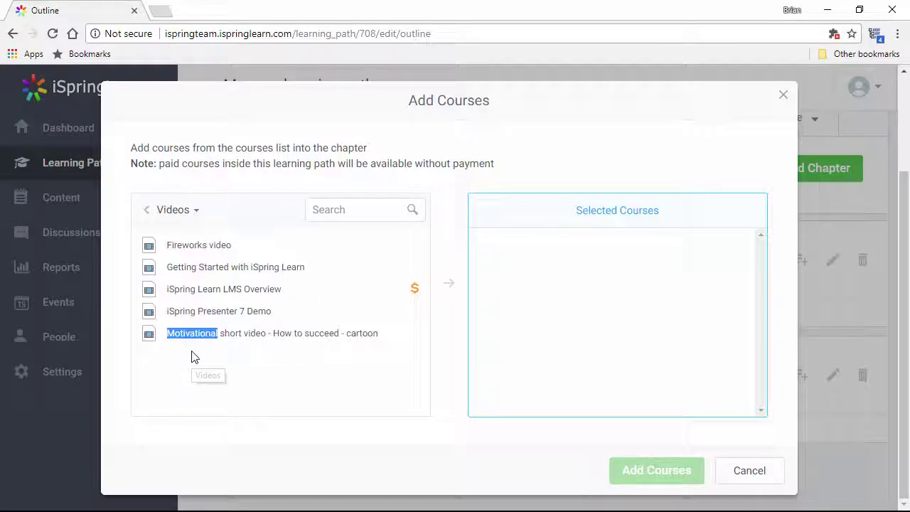
left_click(220, 334)
left_click(222, 311)
left_click(222, 290)
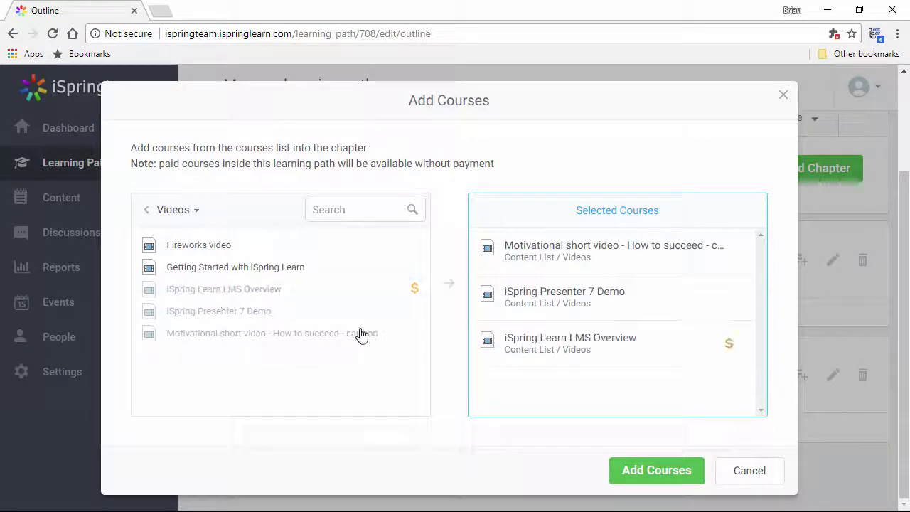
left_click(669, 471)
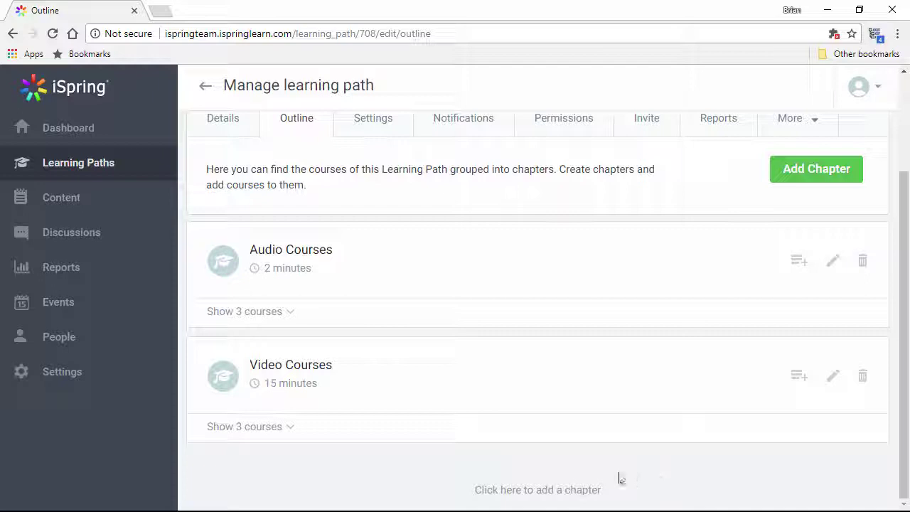
Add a third chapter named "Assessments" to the outline
left_click(555, 489)
type("Assessments")
key("Return")
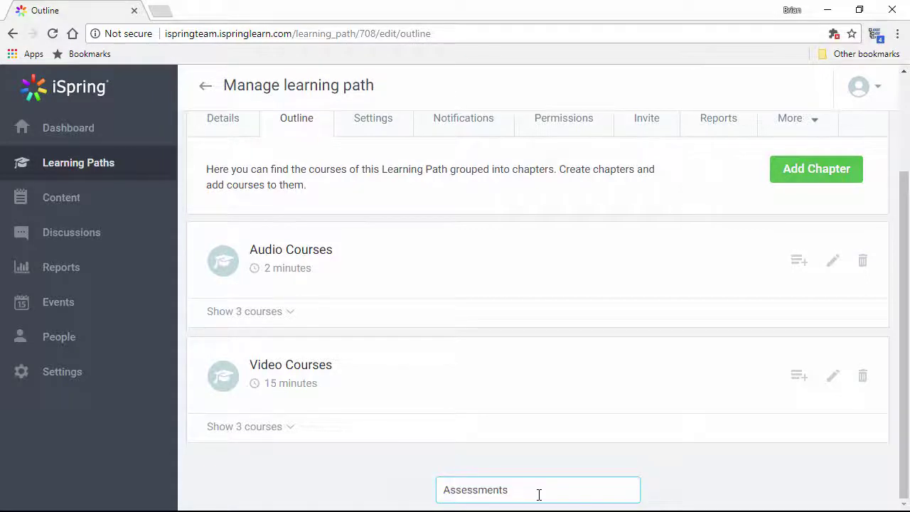
Add Getting Started with iSpring Converter Pro Quiz 1, Bank Dialogue and Assignment #1 from the Assessments folder to the Assessments chapter
scroll(538, 496, "down", 2)
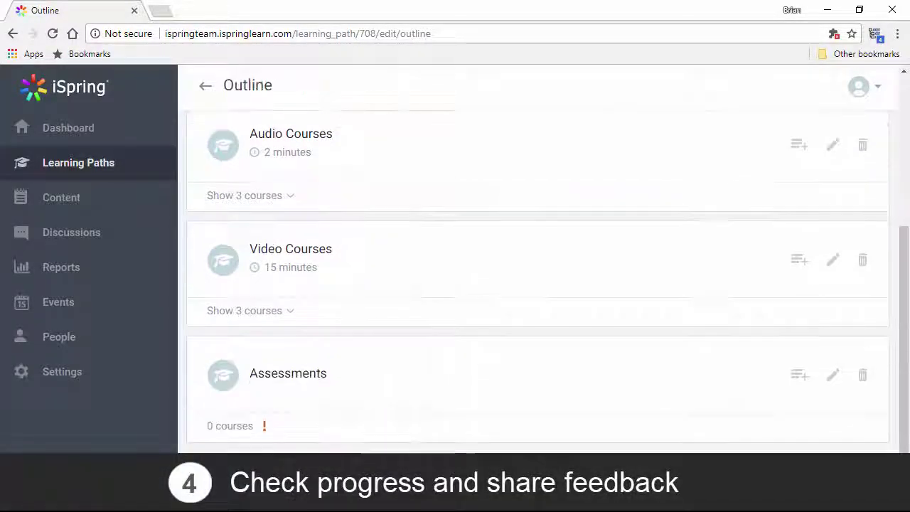
left_click(799, 377)
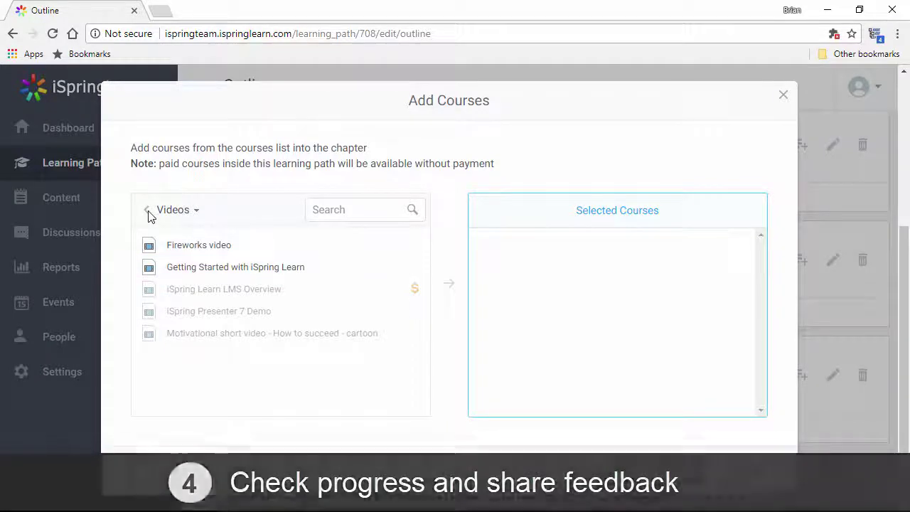
left_click(148, 213)
left_click(194, 246)
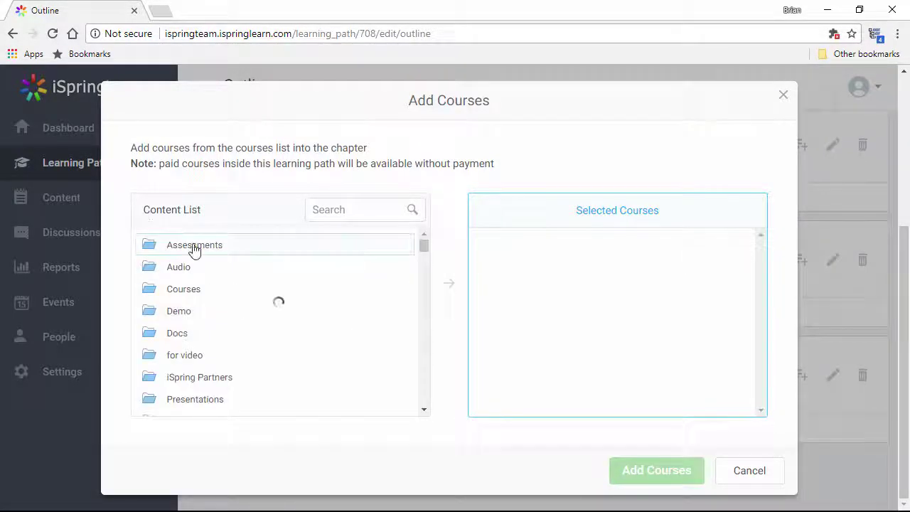
left_click(262, 293)
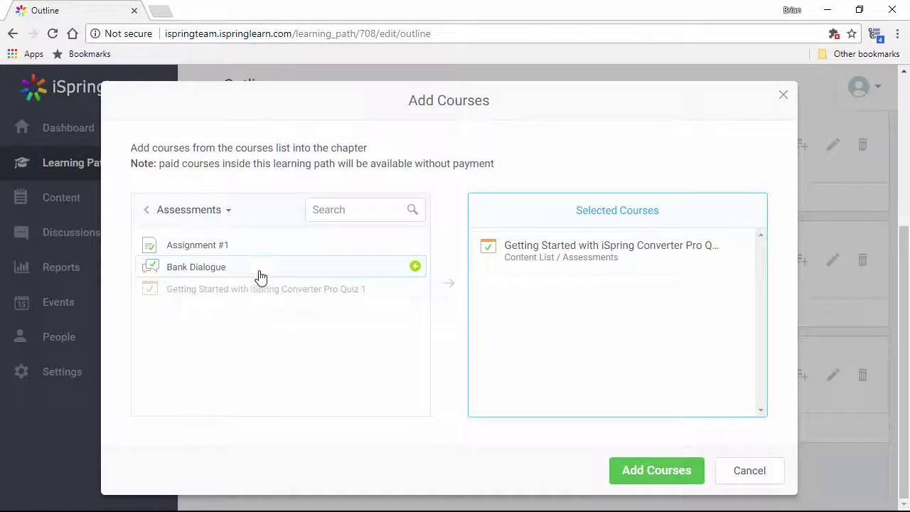
left_click(261, 274)
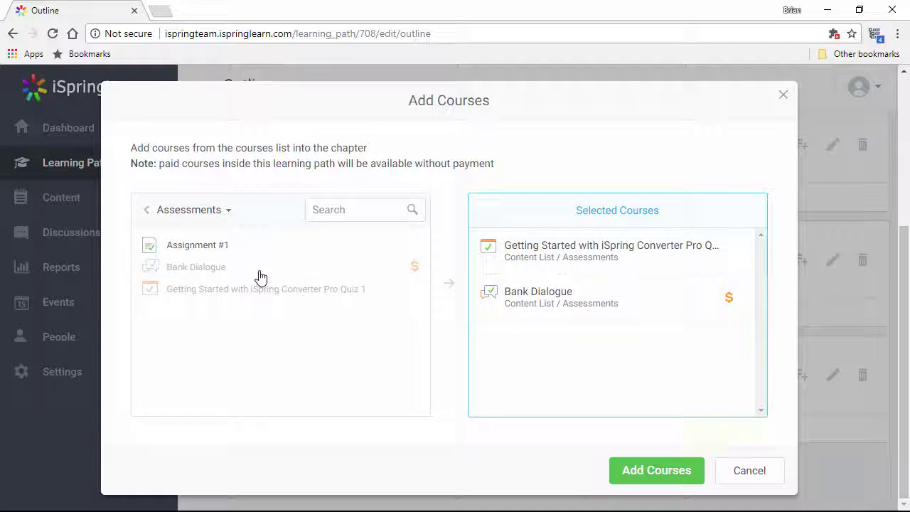
left_click(260, 254)
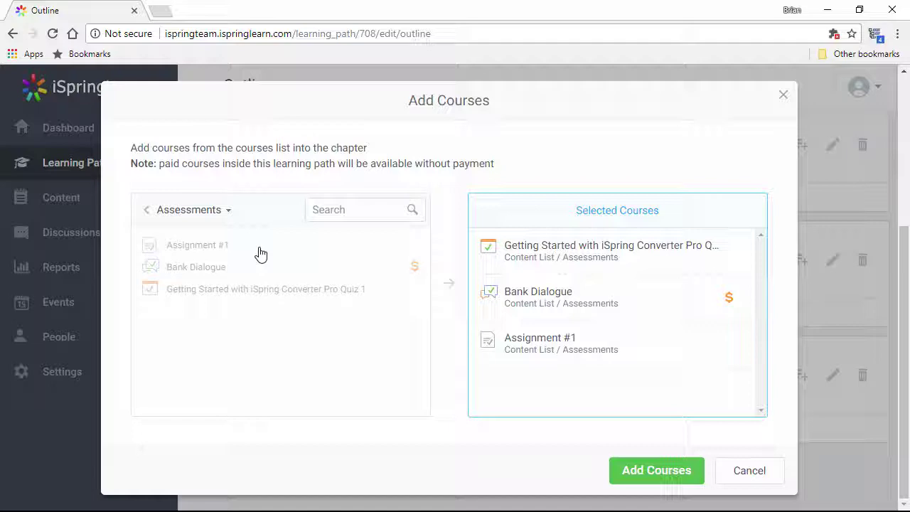
left_click(650, 475)
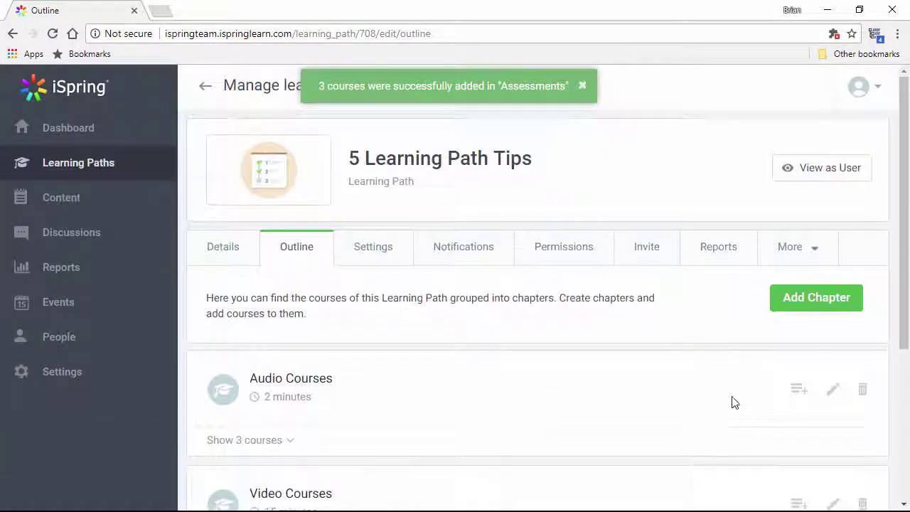
View the learning path as a user and open Assignment #1 from the Assessments chapter
left_click(825, 174)
scroll(616, 259, "down", 5)
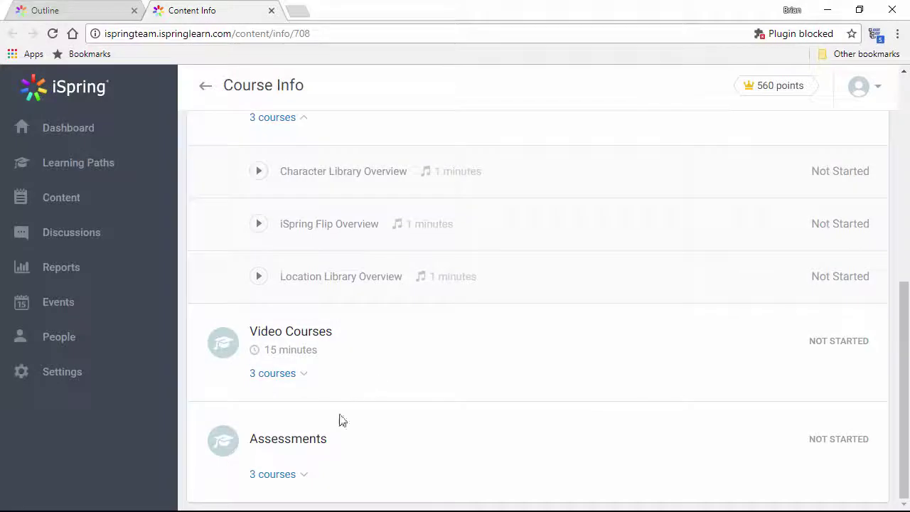
left_click(299, 475)
scroll(319, 482, "down", 2)
left_click(324, 491)
scroll(396, 451, "down", 3)
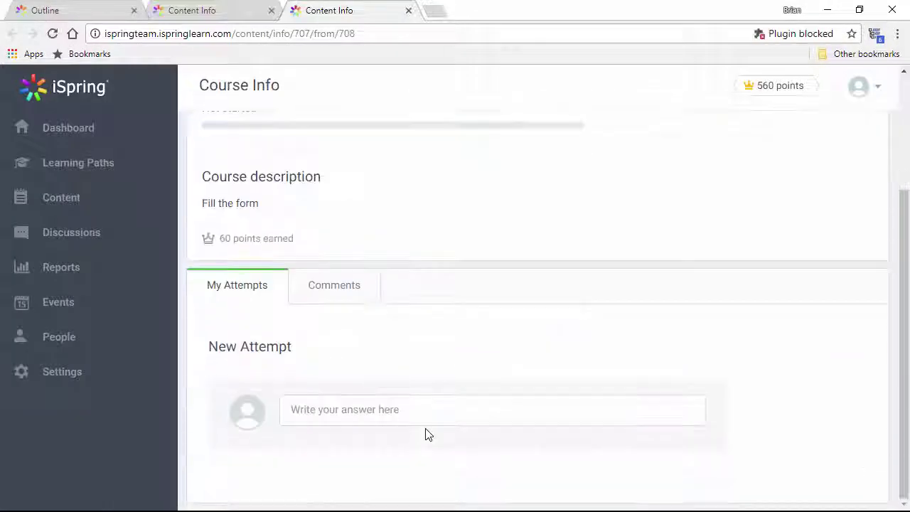
Submit "Answer" as a new attempt for the assignment
left_click(405, 415)
type("Answer")
left_click(323, 487)
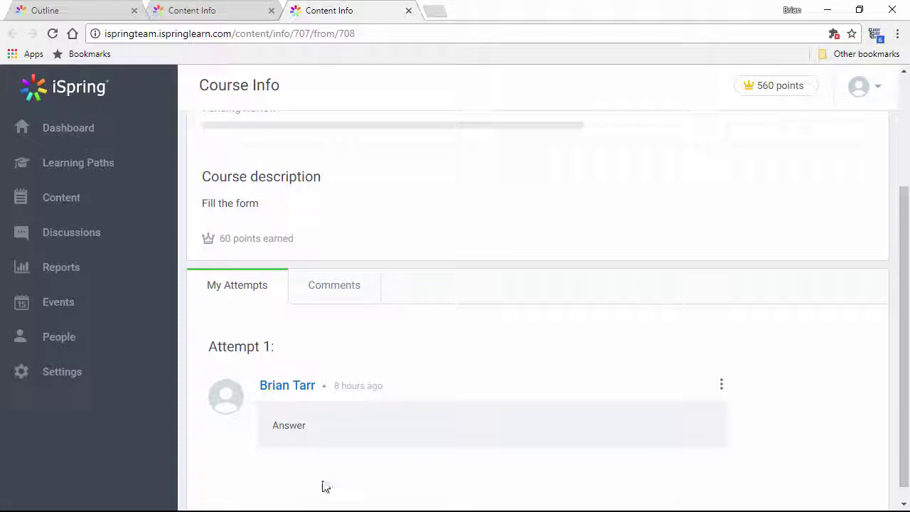
Evaluate the submitted Assignment #1 answer from the dashboard with a completion score of 100 and the posted comment "Good job!"
left_click(74, 136)
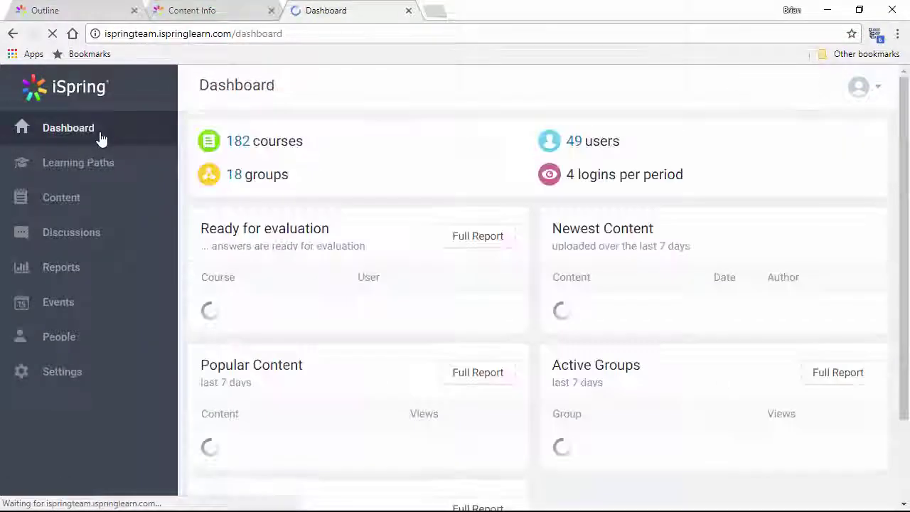
mouse_move(420, 317)
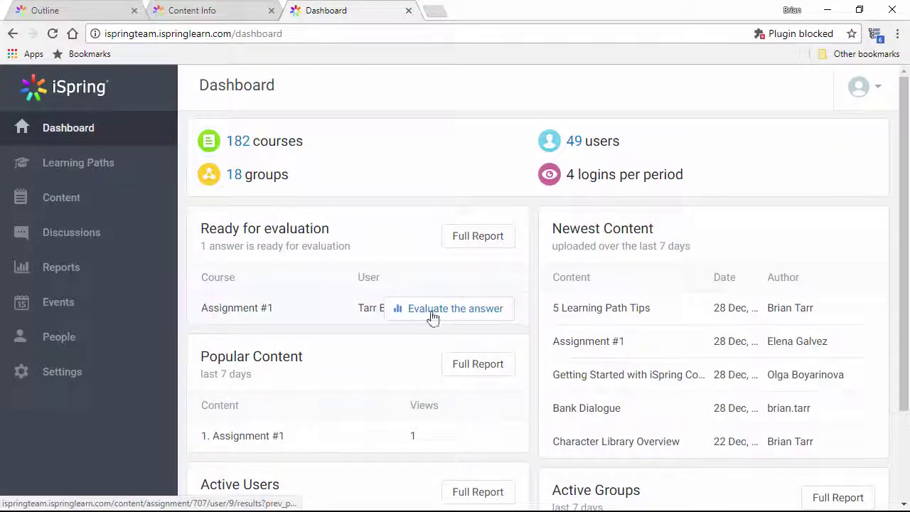
left_click(456, 309)
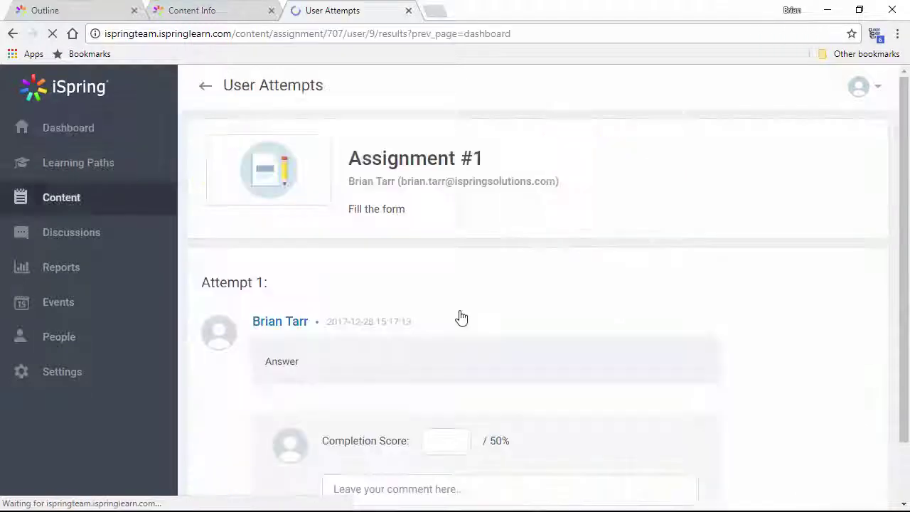
scroll(461, 317, "down", 1)
left_click(450, 372)
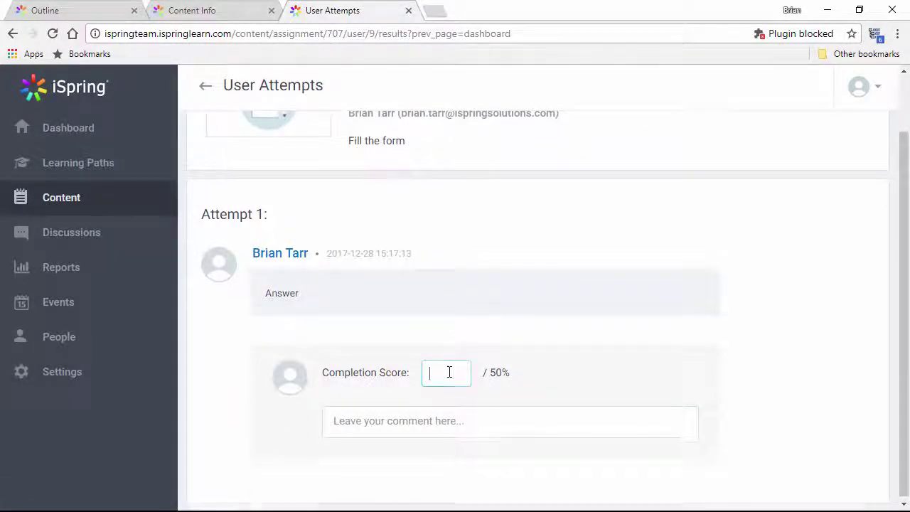
type("100")
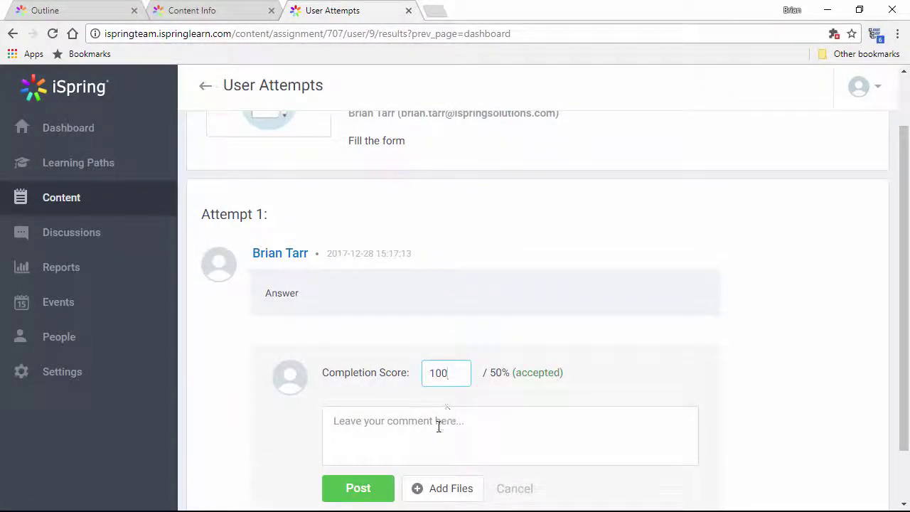
left_click(438, 424)
type("Good job!")
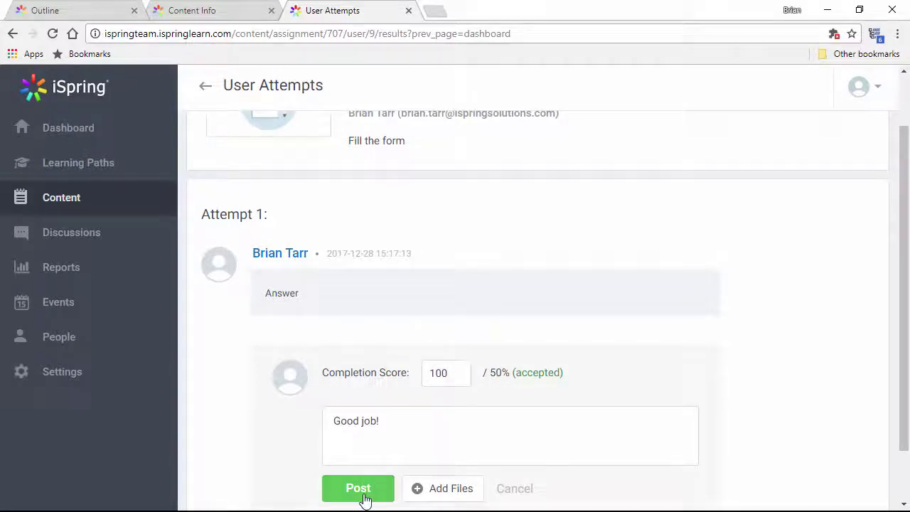
left_click(361, 494)
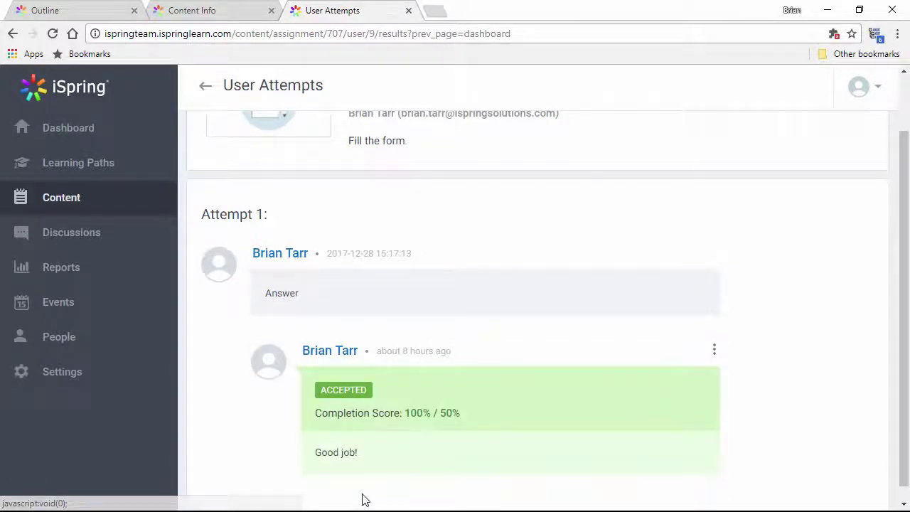
Run a Learning Path Summary report for all listed learning paths, excluding not assigned ones and showing the report below, and review it
left_click(64, 269)
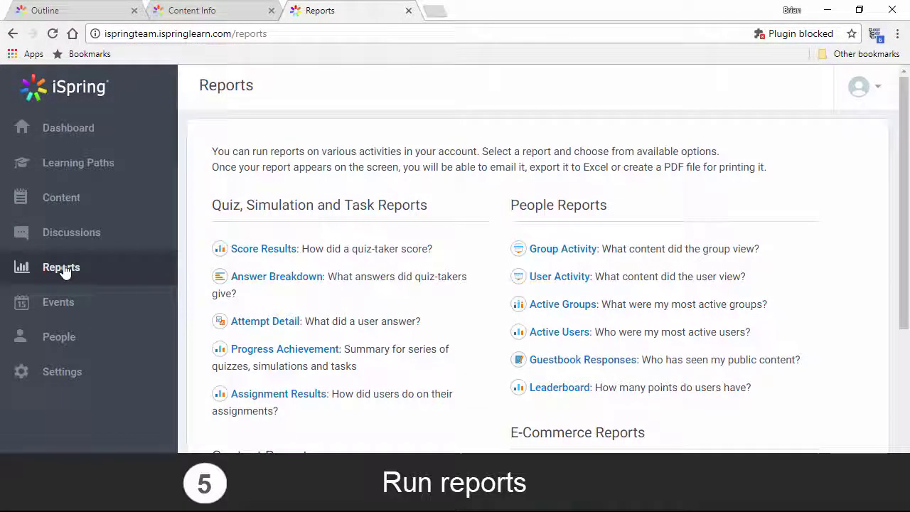
scroll(523, 332, "down", 4)
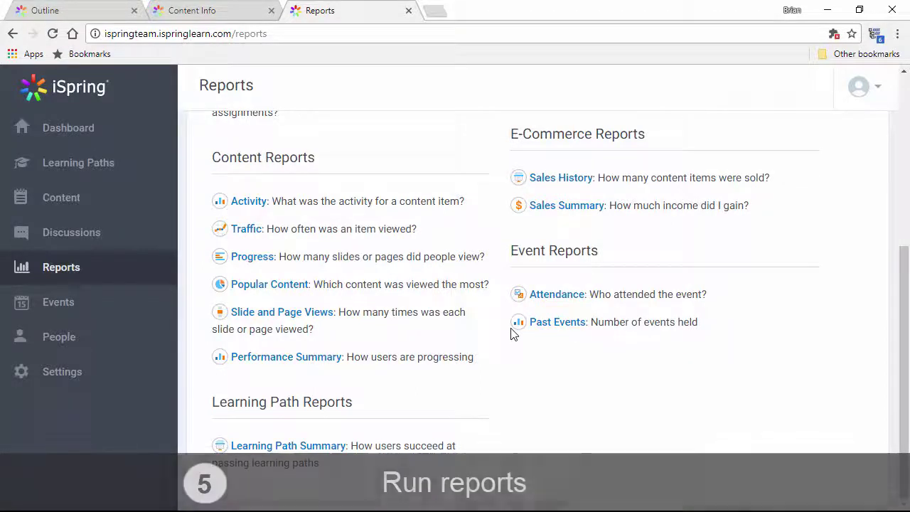
left_click(290, 445)
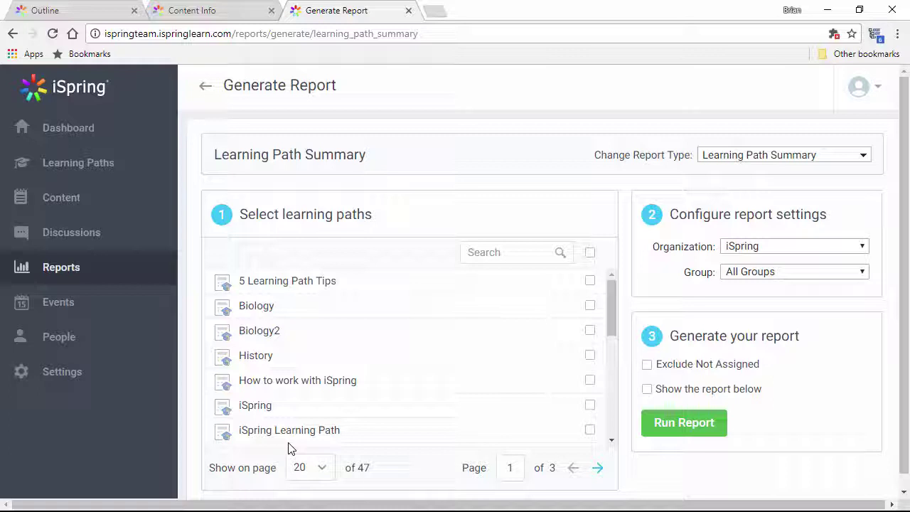
left_click(589, 253)
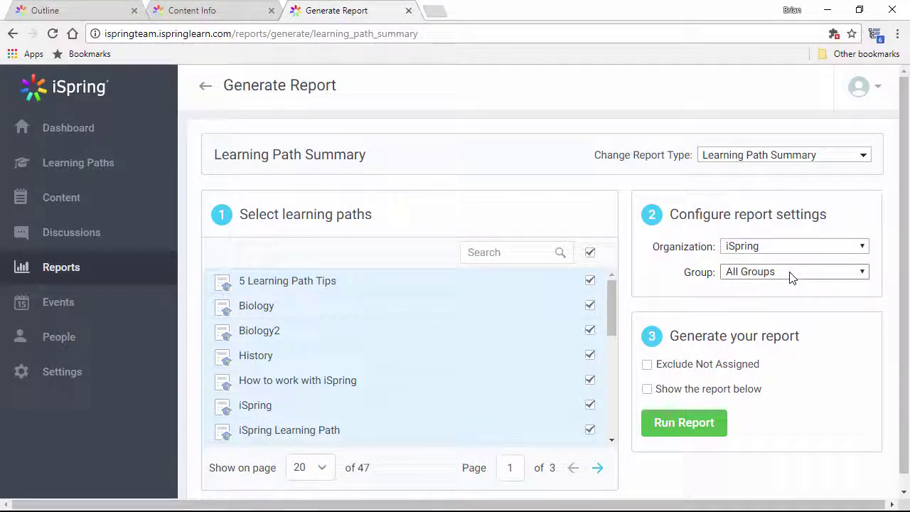
left_click(648, 366)
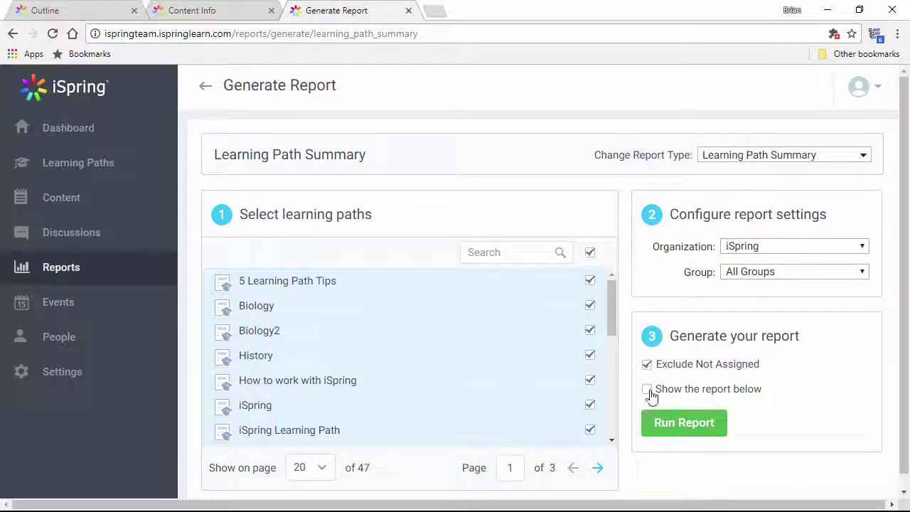
left_click(648, 391)
left_click(681, 427)
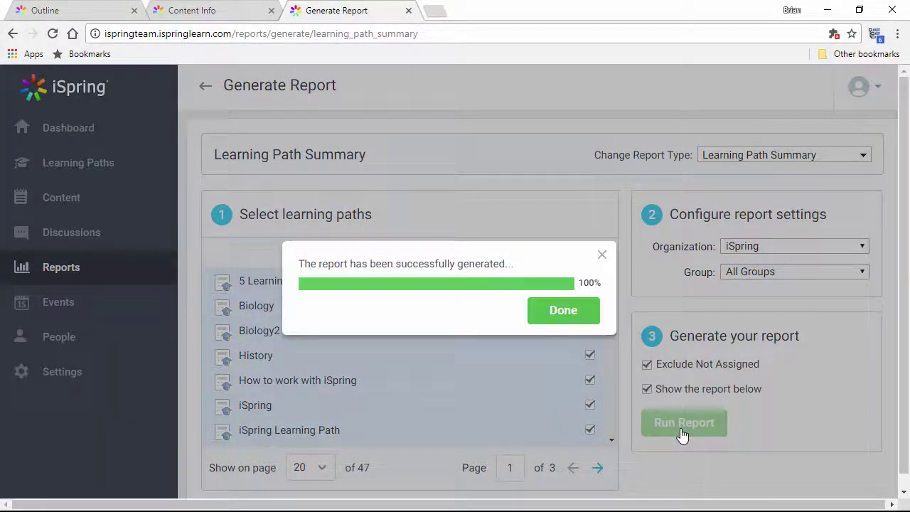
left_click(559, 317)
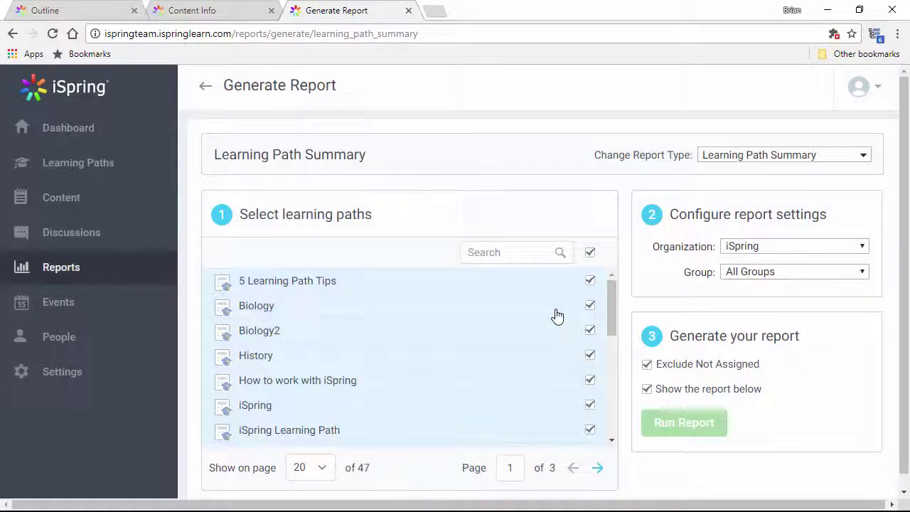
scroll(647, 356, "down", 4)
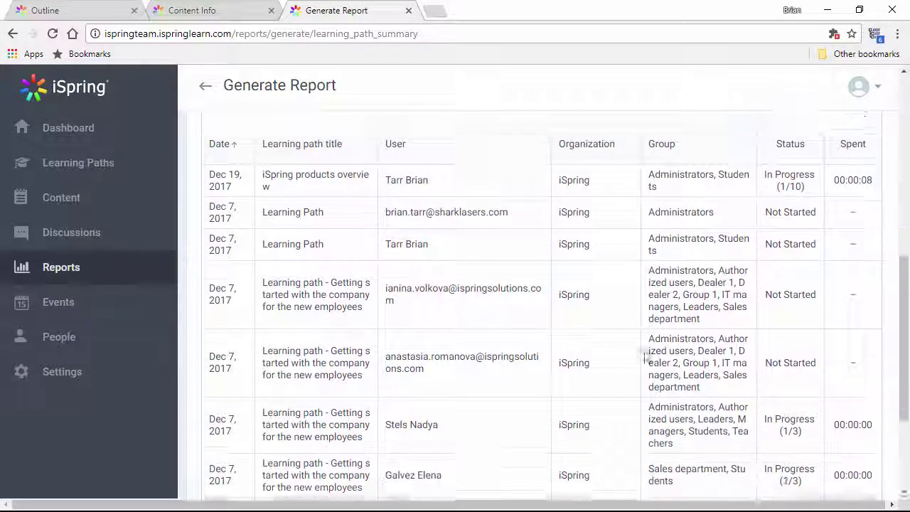
scroll(647, 355, "up", 1)
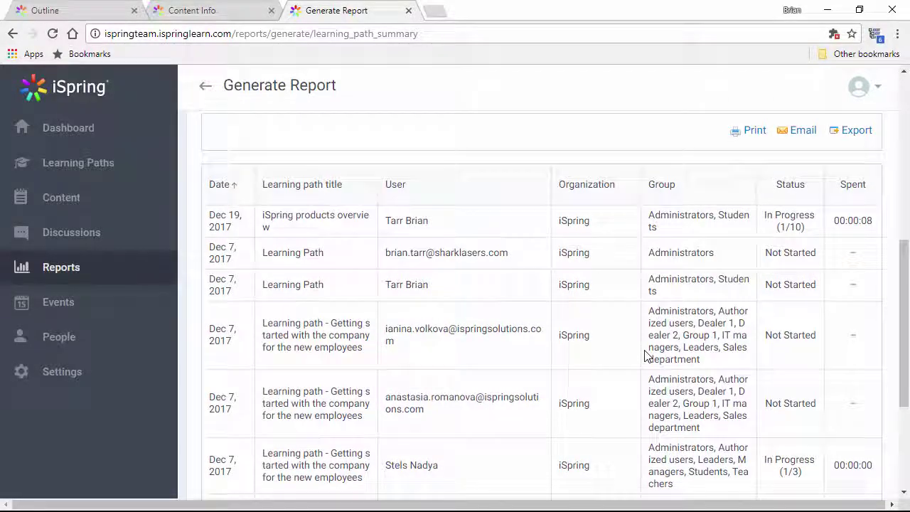
Change the report type to User Activity, run it for the selected user with the All Time date range, and review the results
scroll(647, 356, "up", 7)
left_click(764, 156)
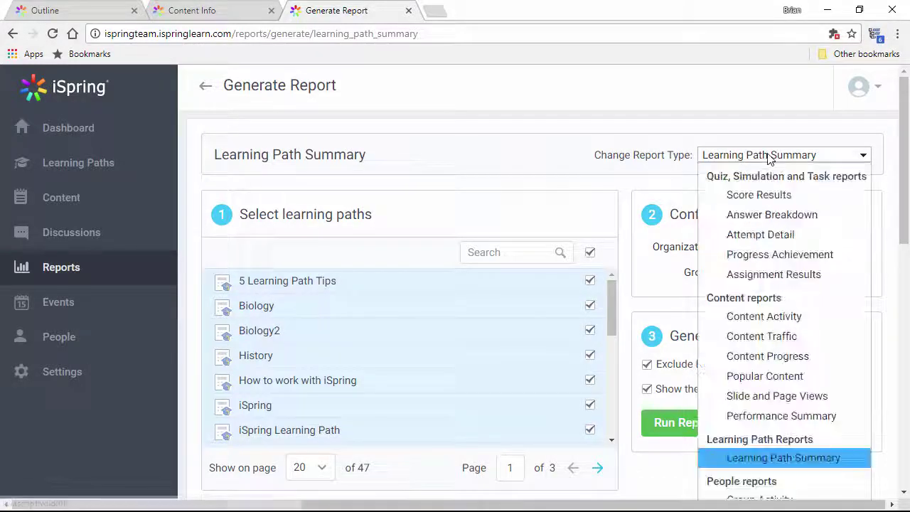
scroll(784, 305, "down", 2)
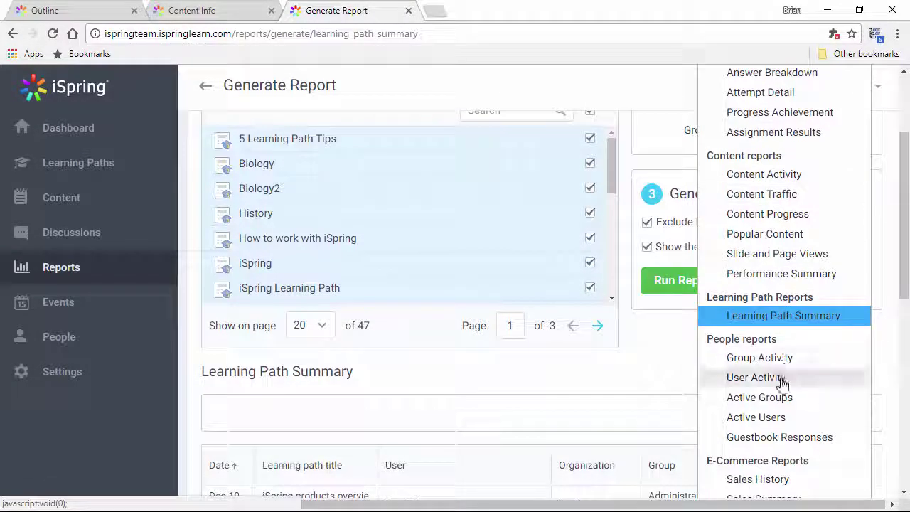
left_click(782, 379)
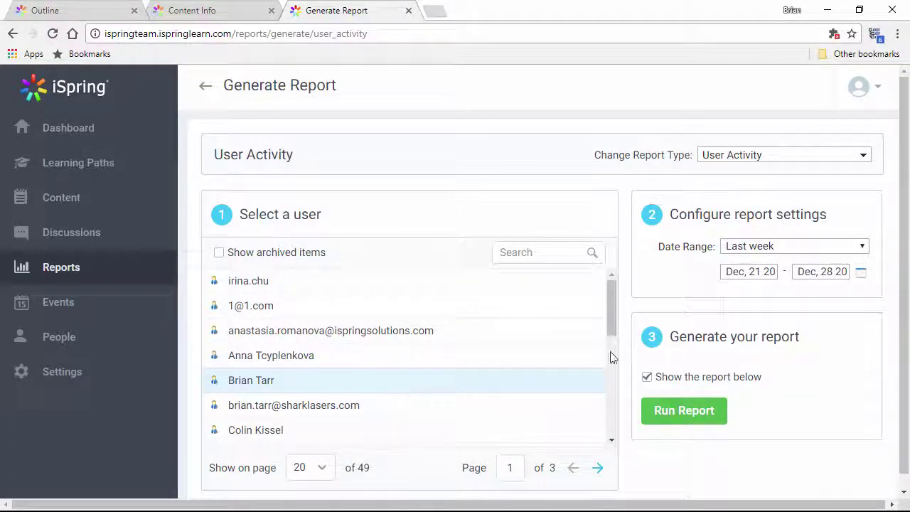
left_click(756, 246)
left_click(778, 263)
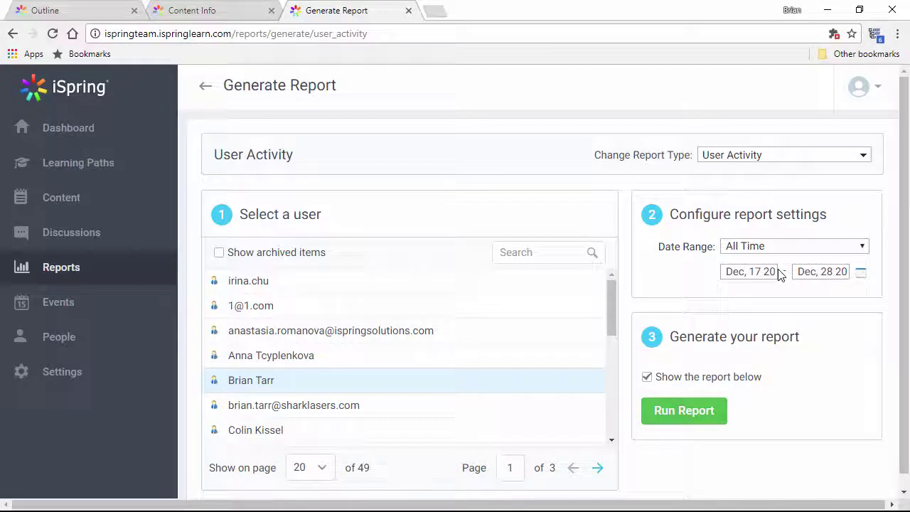
left_click(689, 419)
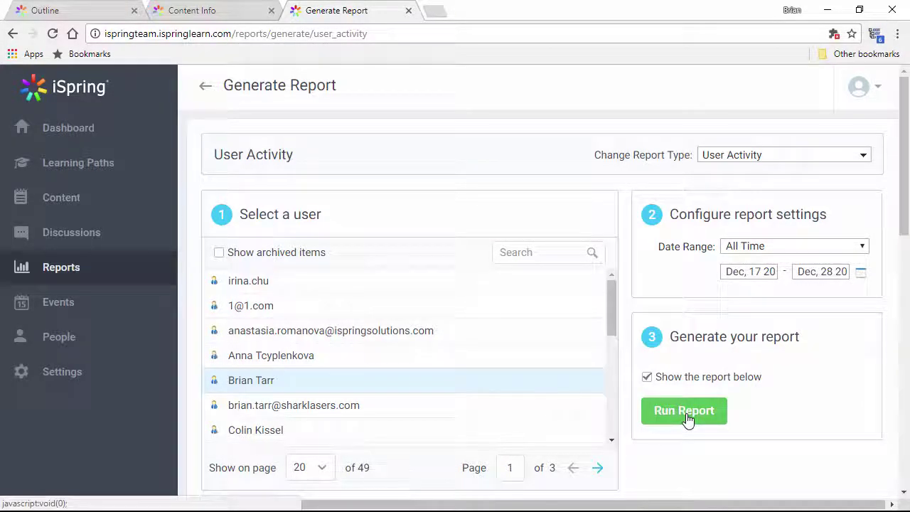
scroll(688, 419, "down", 8)
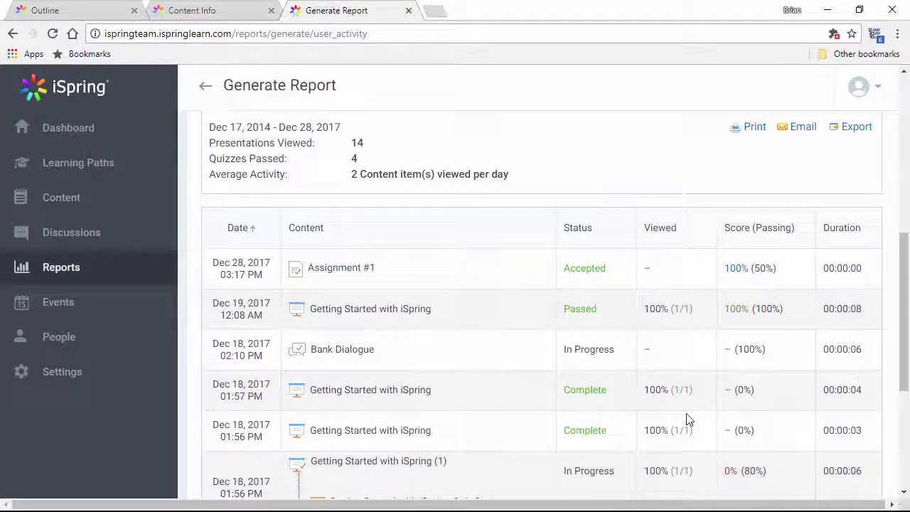